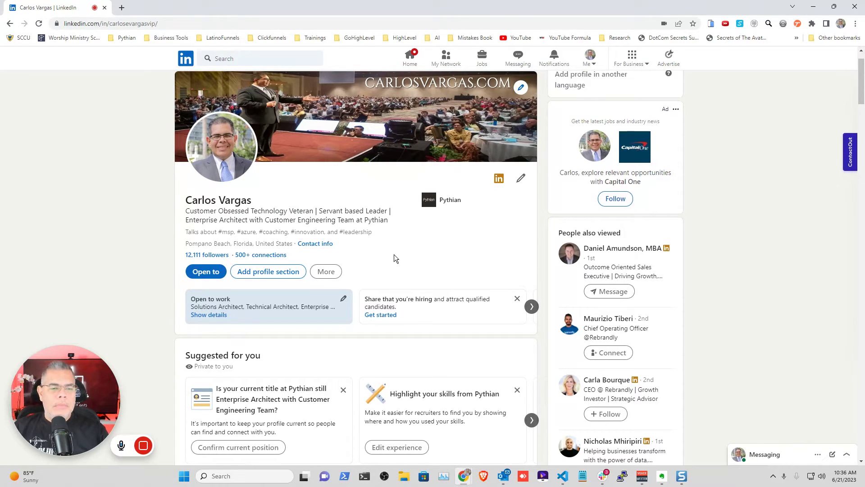
{"action": "scroll", "coordinate": [394, 254], "scroll_direction": "down", "scroll_amount": 3}
{"action": "scroll", "coordinate": [395, 255], "scroll_direction": "down", "scroll_amount": 2}
{"action": "scroll", "coordinate": [394, 254], "scroll_direction": "down", "scroll_amount": 3}
{"action": "scroll", "coordinate": [394, 254], "scroll_direction": "down", "scroll_amount": 2}
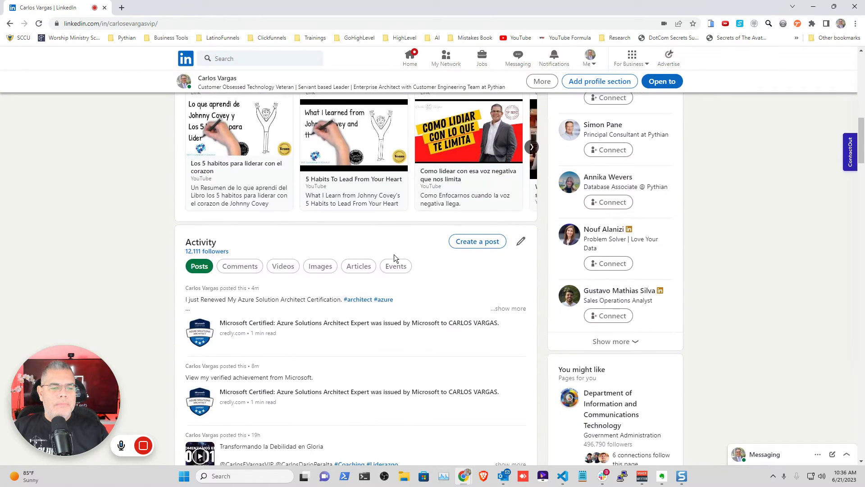
{"action": "scroll", "coordinate": [394, 255], "scroll_direction": "down", "scroll_amount": 2}
{"action": "scroll", "coordinate": [394, 254], "scroll_direction": "down", "scroll_amount": 1}
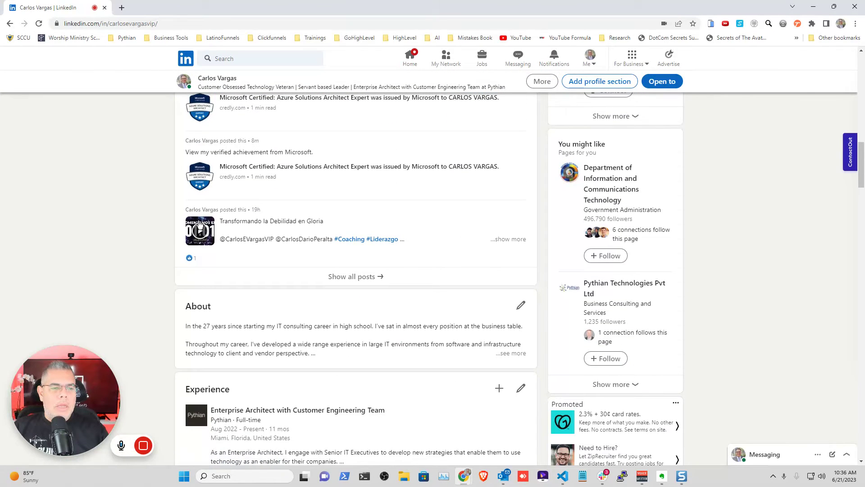
Open the 'Transformando la Debilidad en Gloria' video post from the profile's Activity section
{"action": "left_click", "coordinate": [209, 232]}
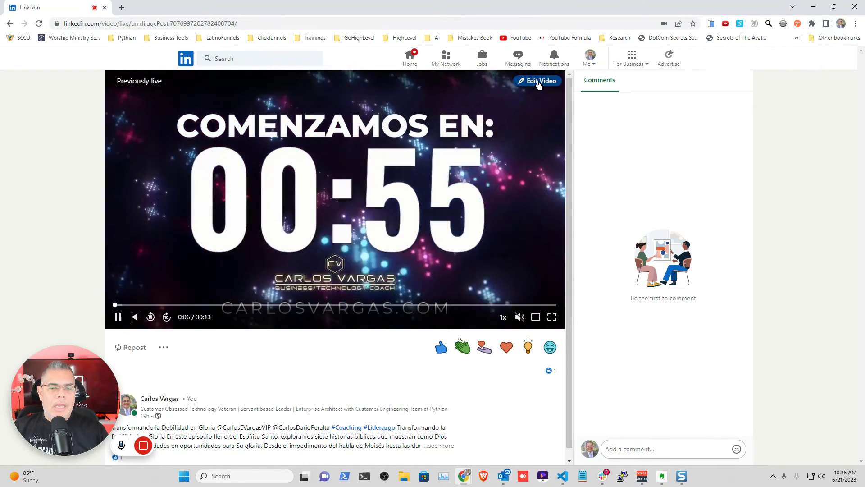
Start Edit Video on the 30:13 live recording
{"action": "left_click", "coordinate": [539, 82]}
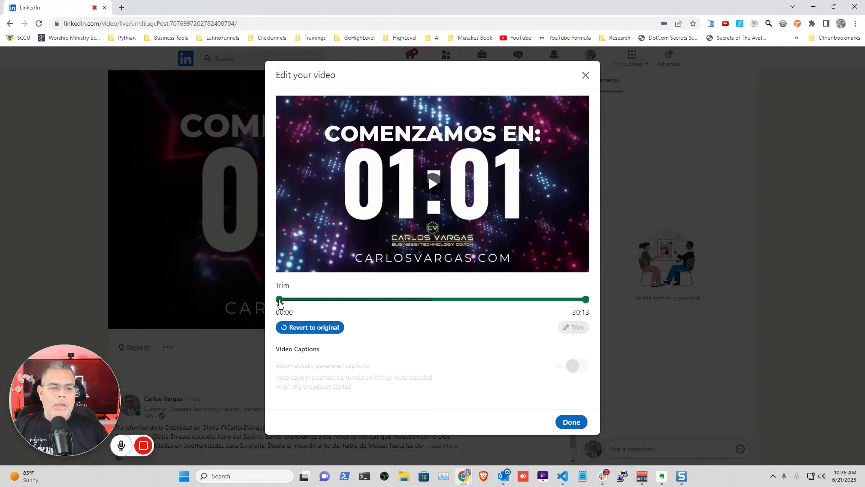
Move the left trim handle to 01:01 past the countdown and preview playback from there
{"action": "left_click_drag", "start_coordinate": [280, 302], "coordinate": [291, 302]}
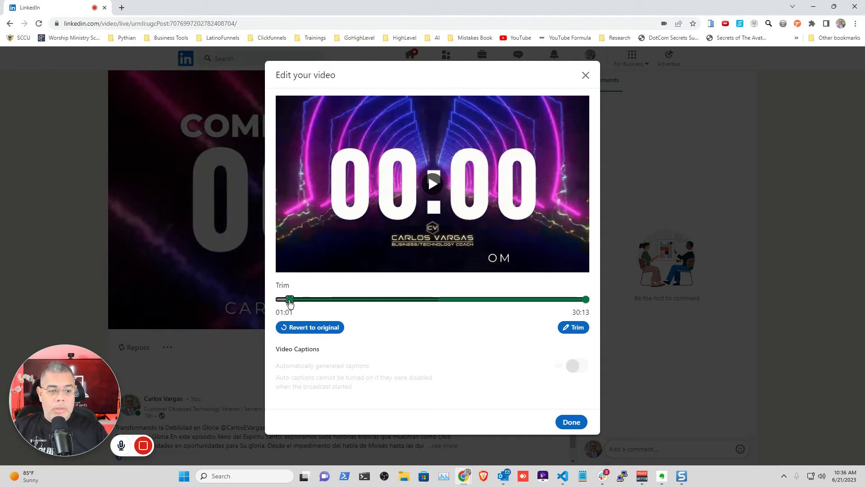
{"action": "left_click_drag", "start_coordinate": [290, 303], "coordinate": [290, 303]}
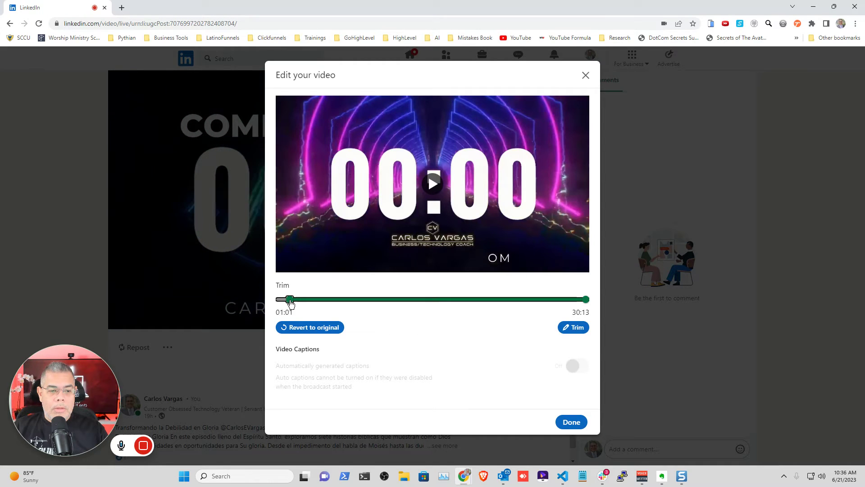
{"action": "left_click", "coordinate": [433, 182]}
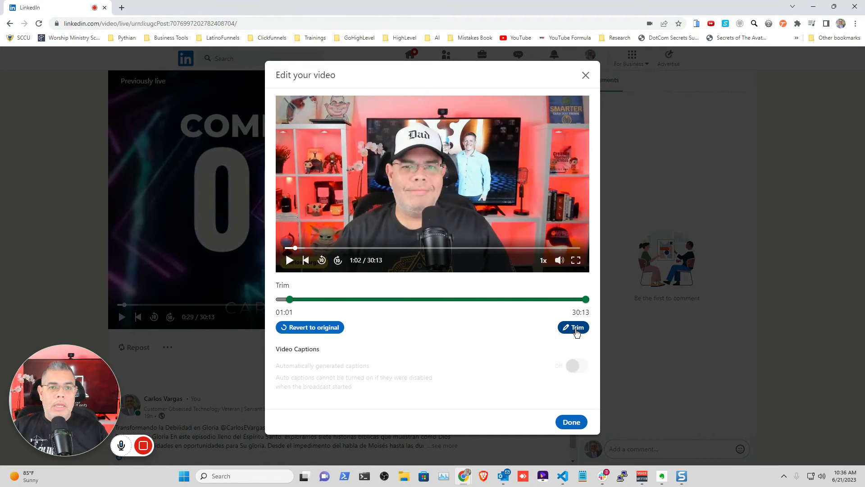
Apply the 01:01–30:13 trim, leaving a 29:14 recording to process
{"action": "left_click", "coordinate": [574, 328]}
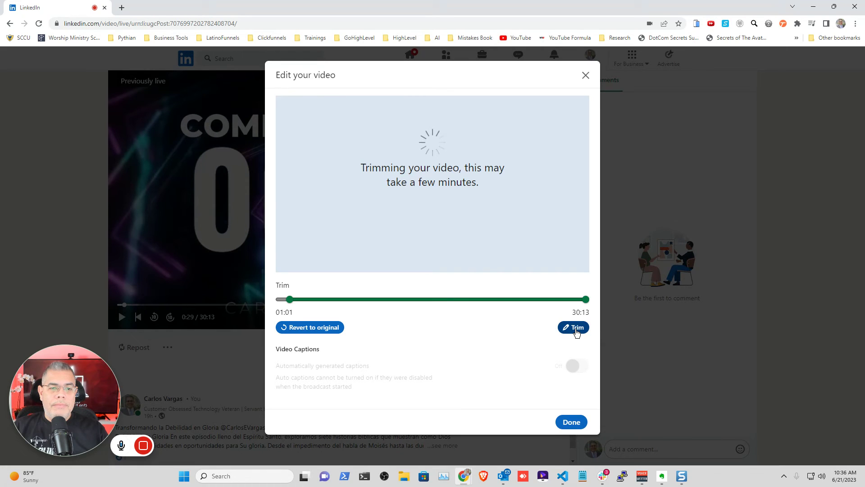